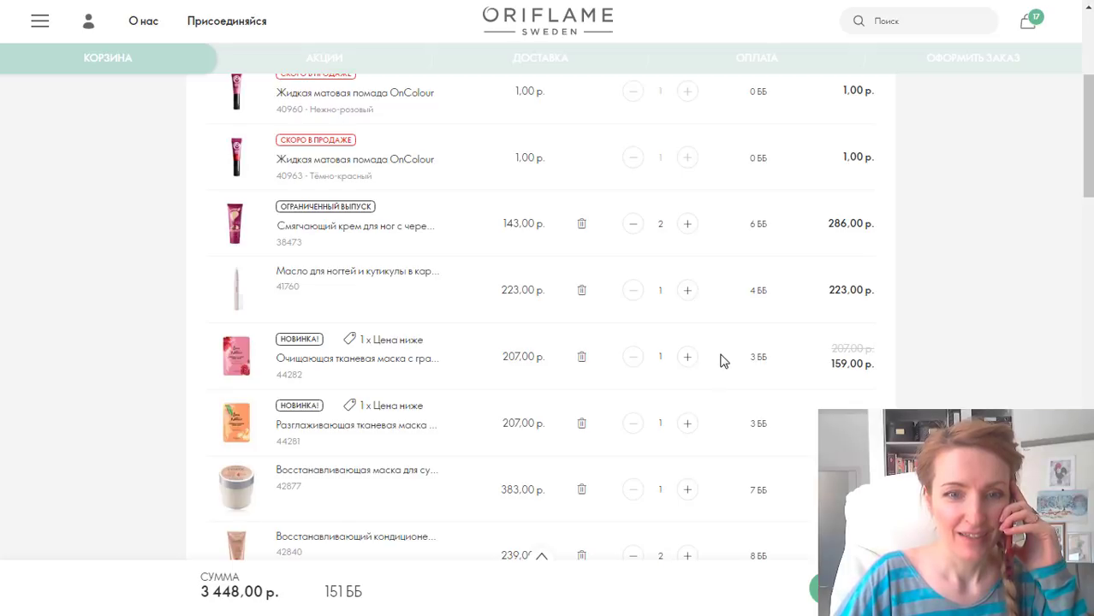
Raise the quantity of the smoothing sheet mask (code 44281) to 3
scroll(686, 397, down, 2)
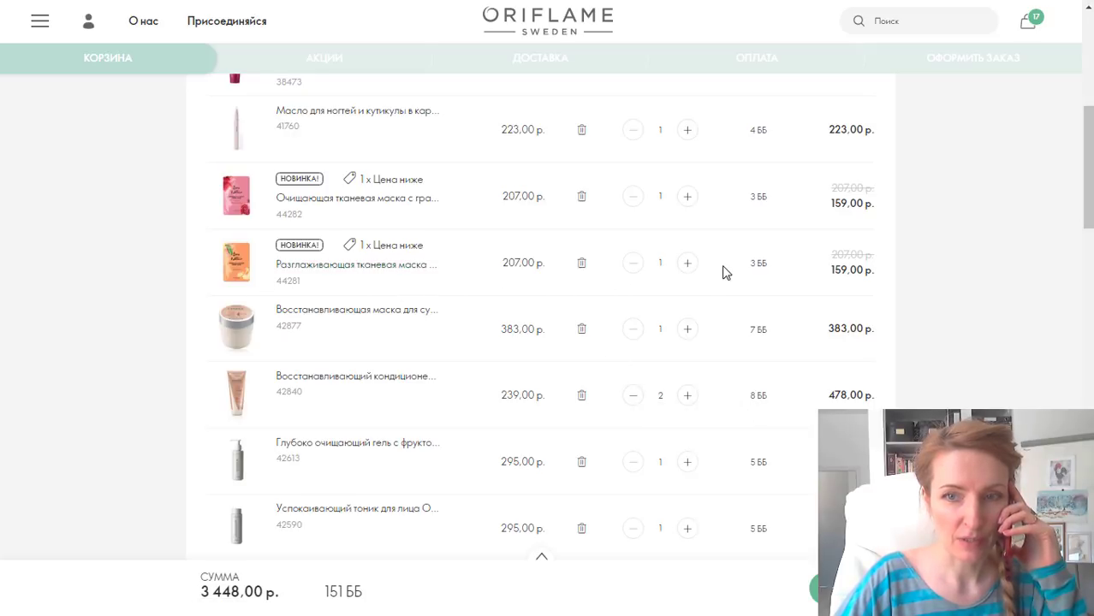
click(688, 264)
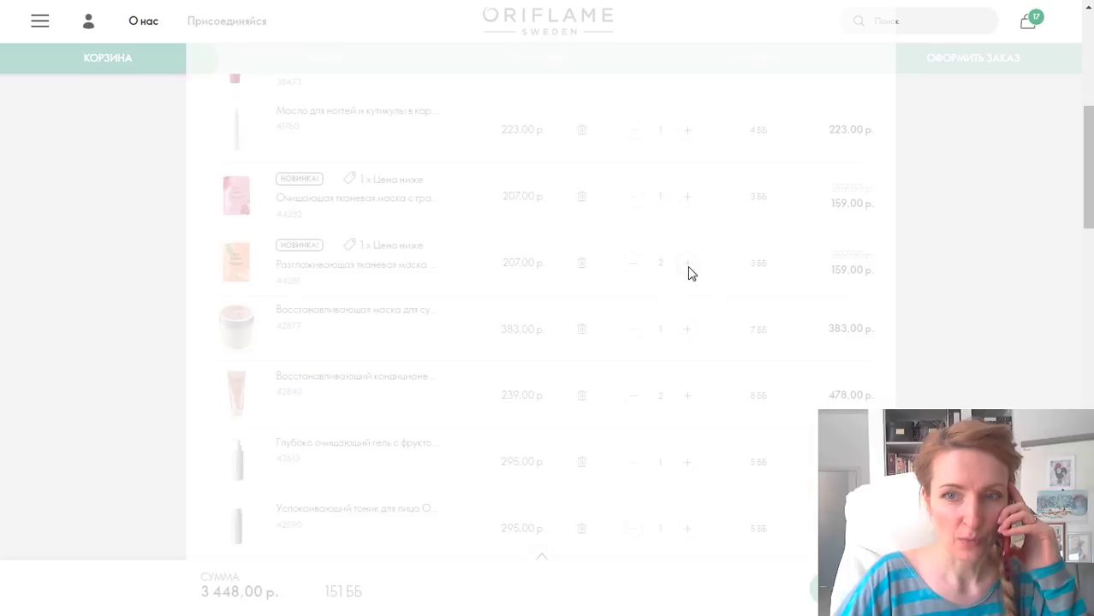
click(688, 264)
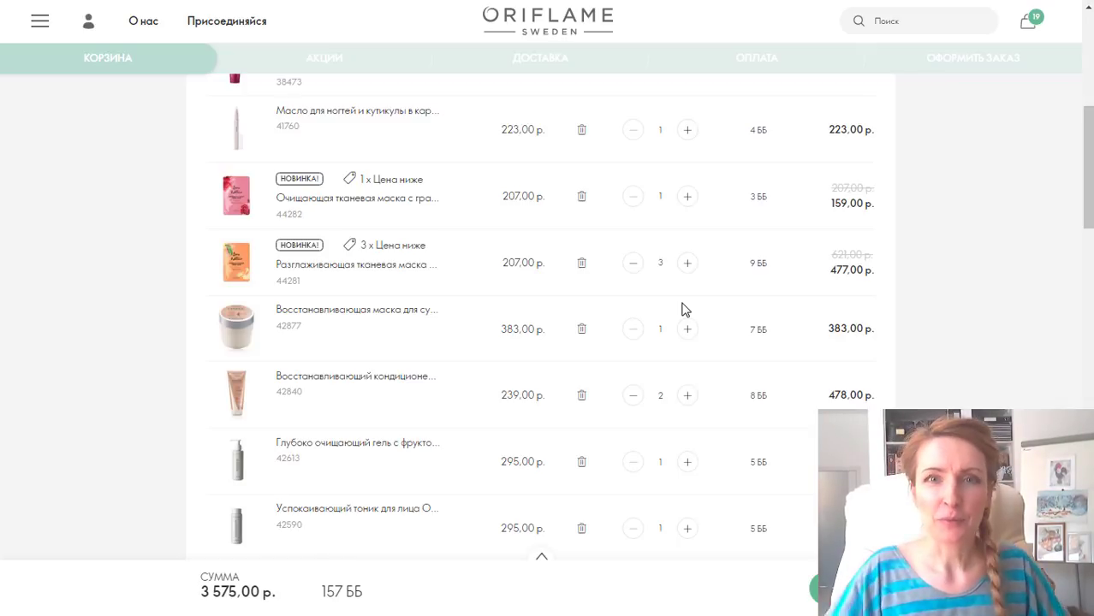
Review the remaining basket products, special offers and Wellness subscriptions, plus the promotions available for the order
scroll(659, 366, down, 5)
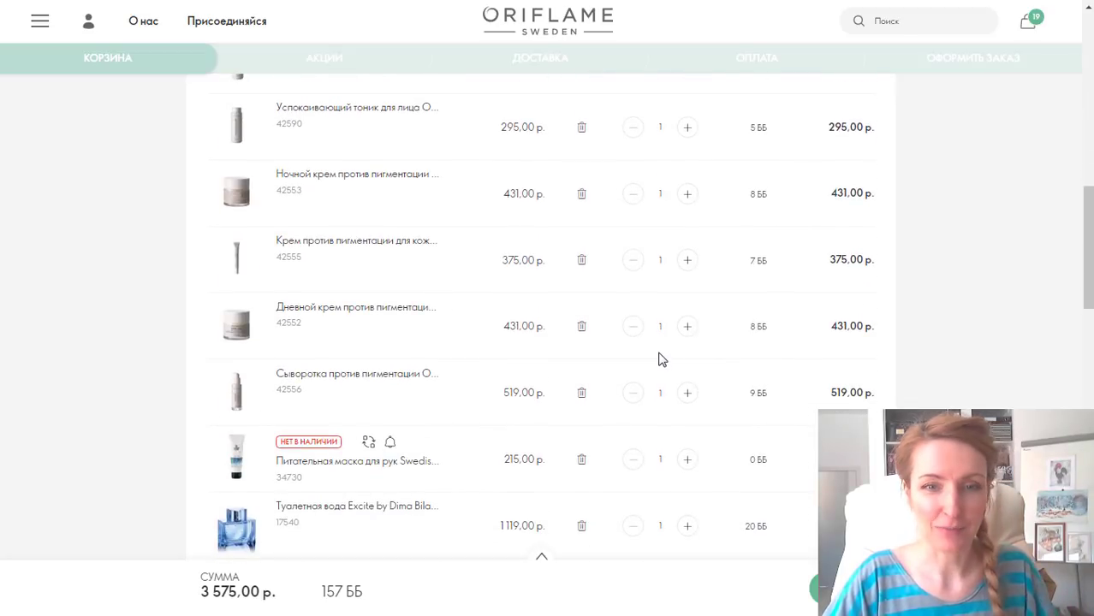
scroll(660, 356, down, 5)
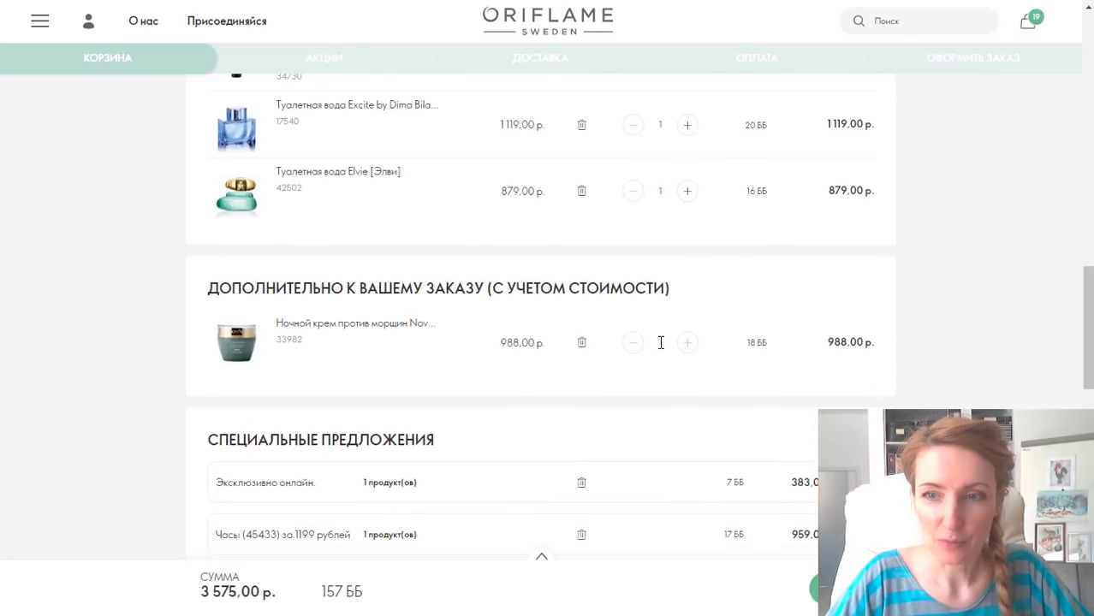
scroll(638, 385, up, 2)
scroll(522, 361, down, 3)
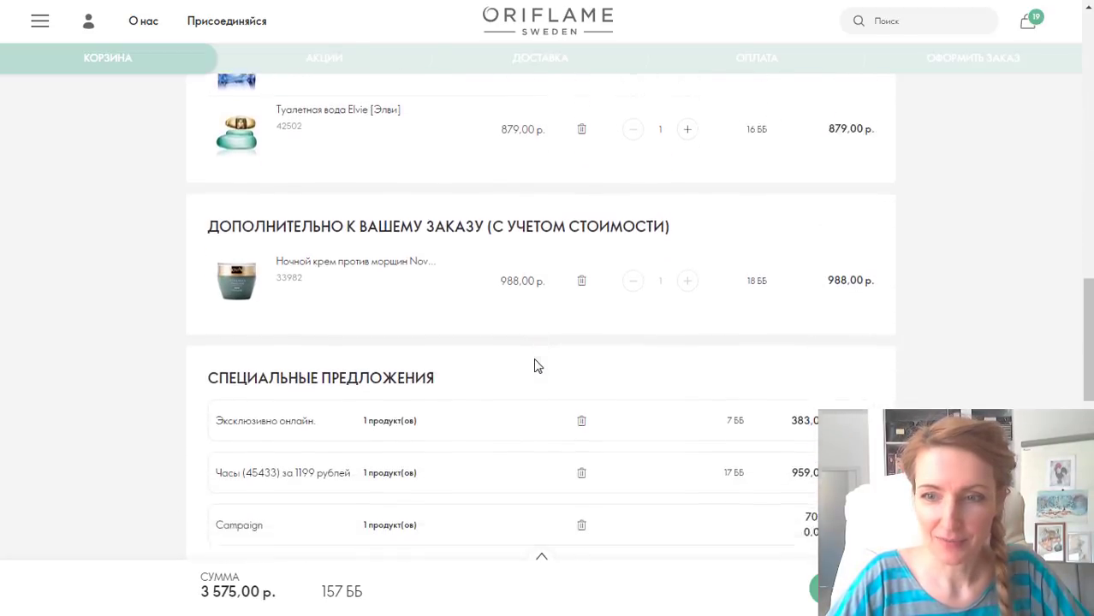
scroll(539, 365, down, 1)
scroll(608, 369, down, 4)
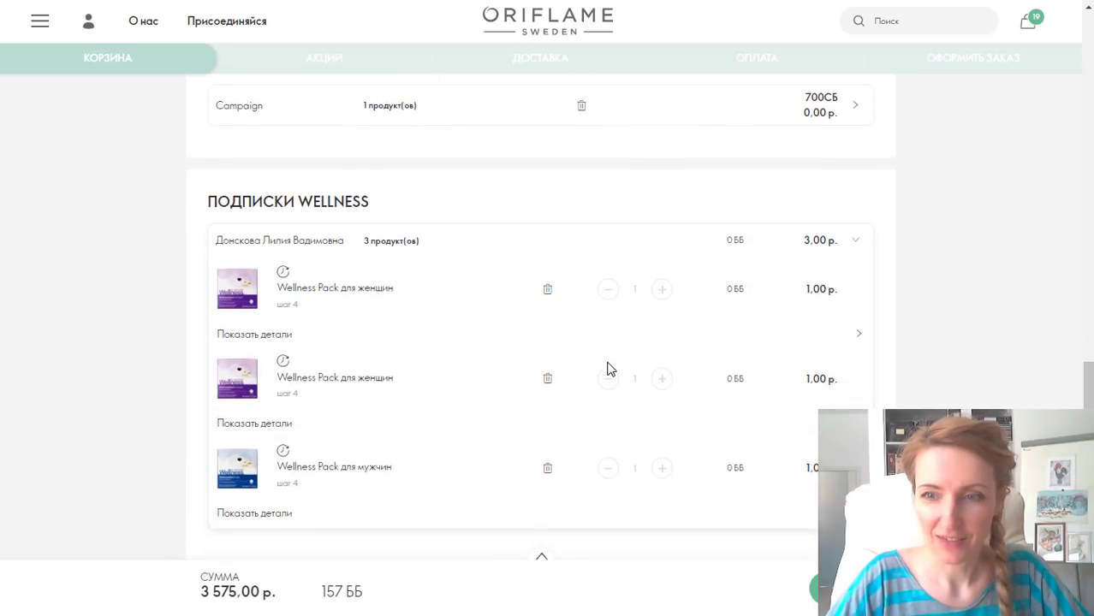
scroll(770, 411, down, 5)
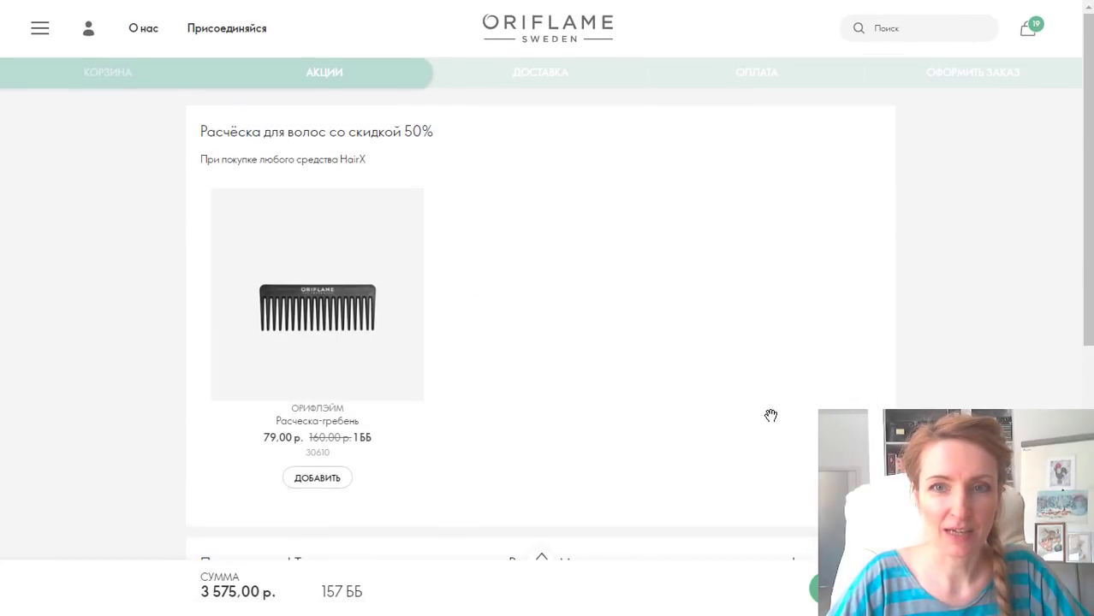
scroll(647, 325, down, 5)
scroll(648, 315, down, 1)
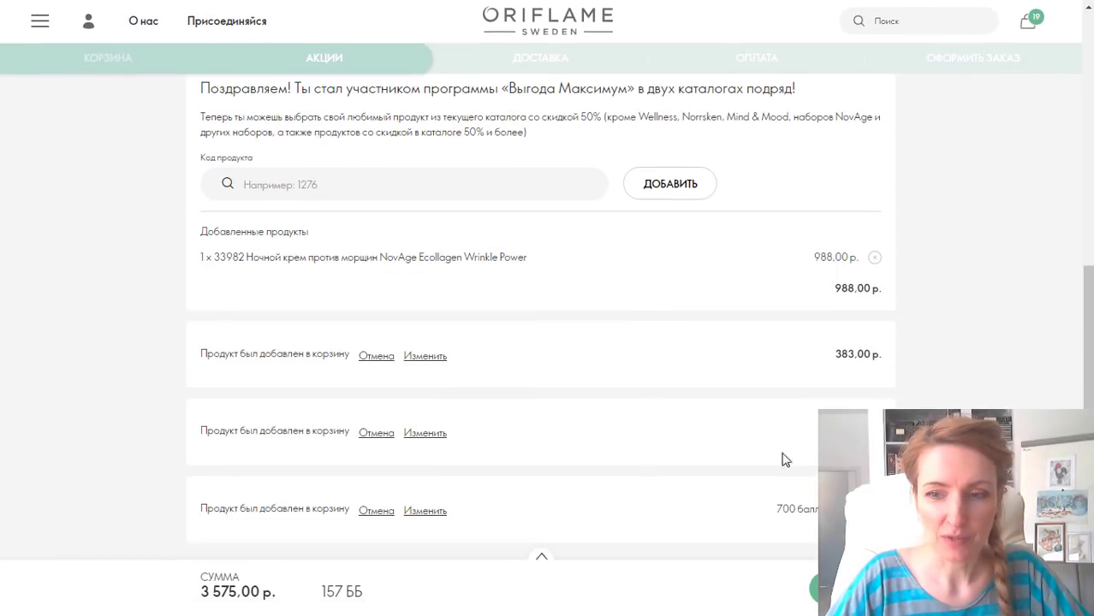
Set delivery to courier or Russian Post with the last saved address in the list, and continue to payment
click(847, 589)
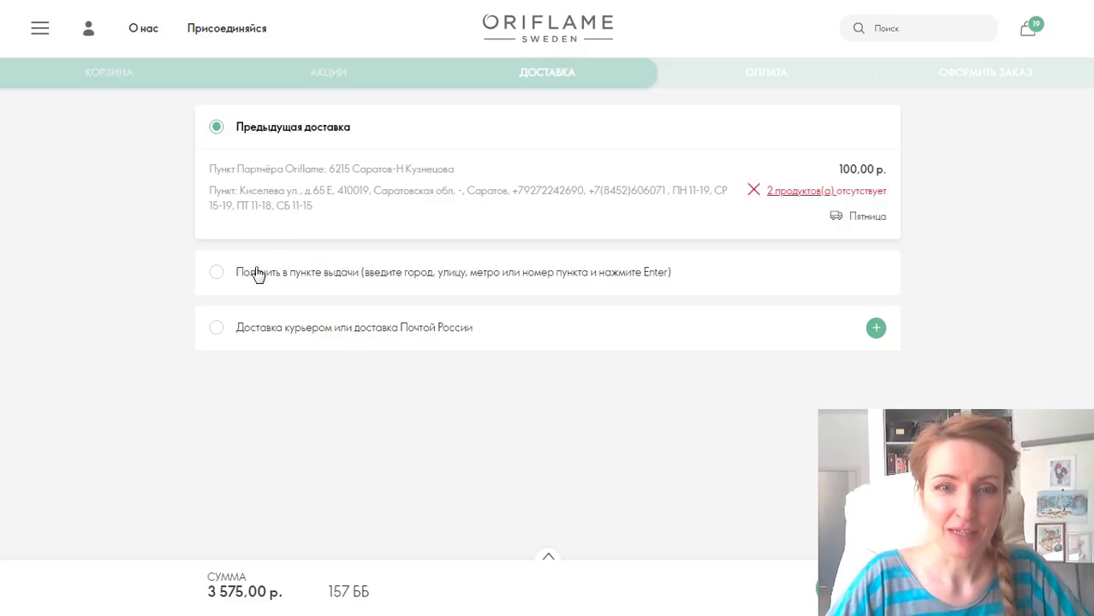
click(216, 330)
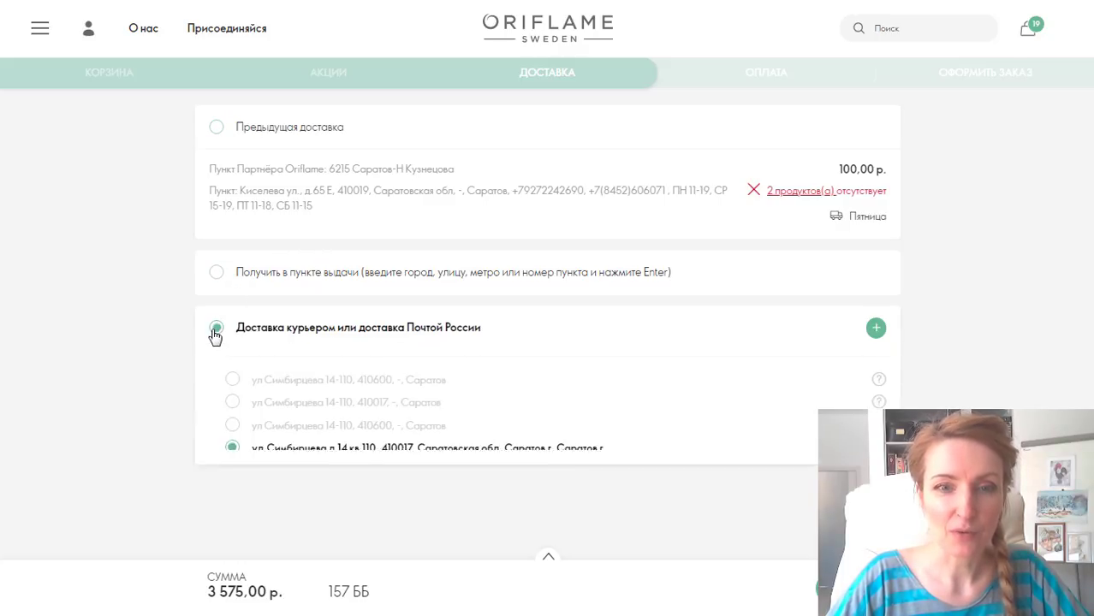
scroll(407, 357, down, 1)
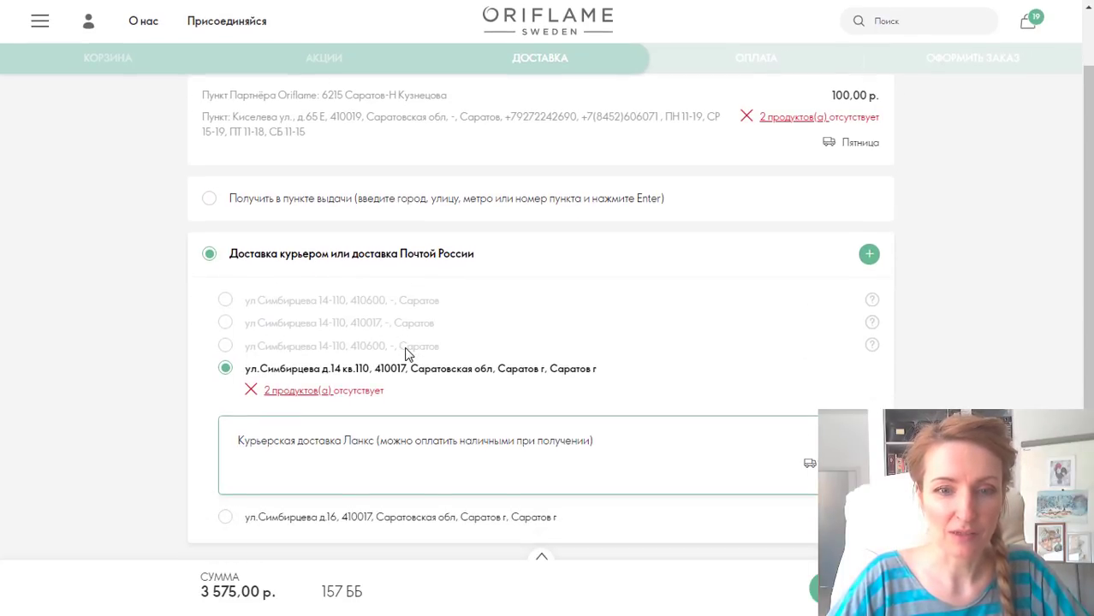
click(226, 518)
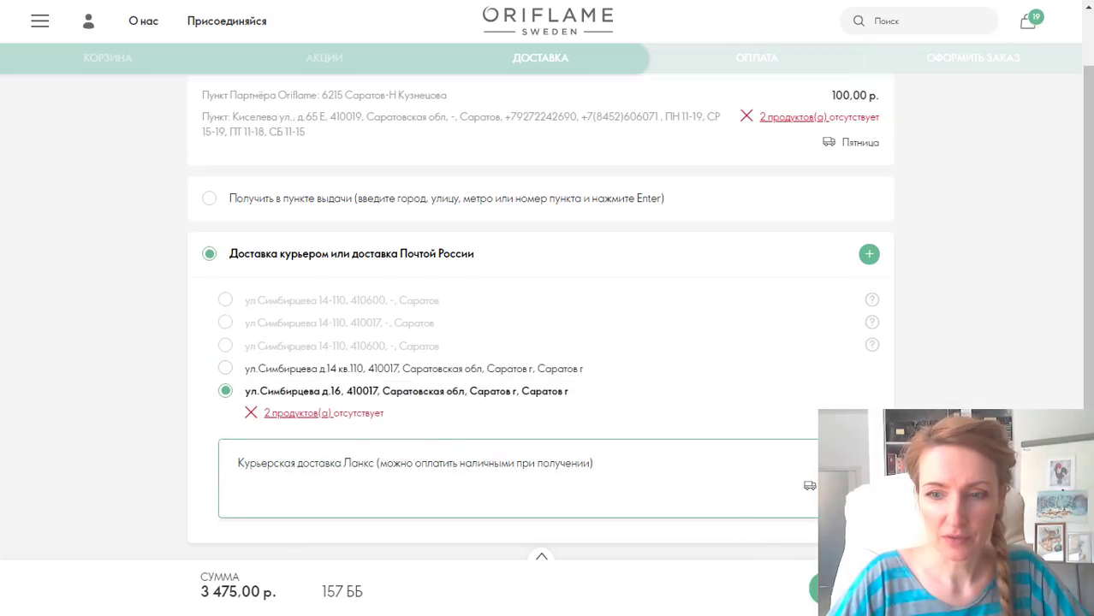
click(823, 589)
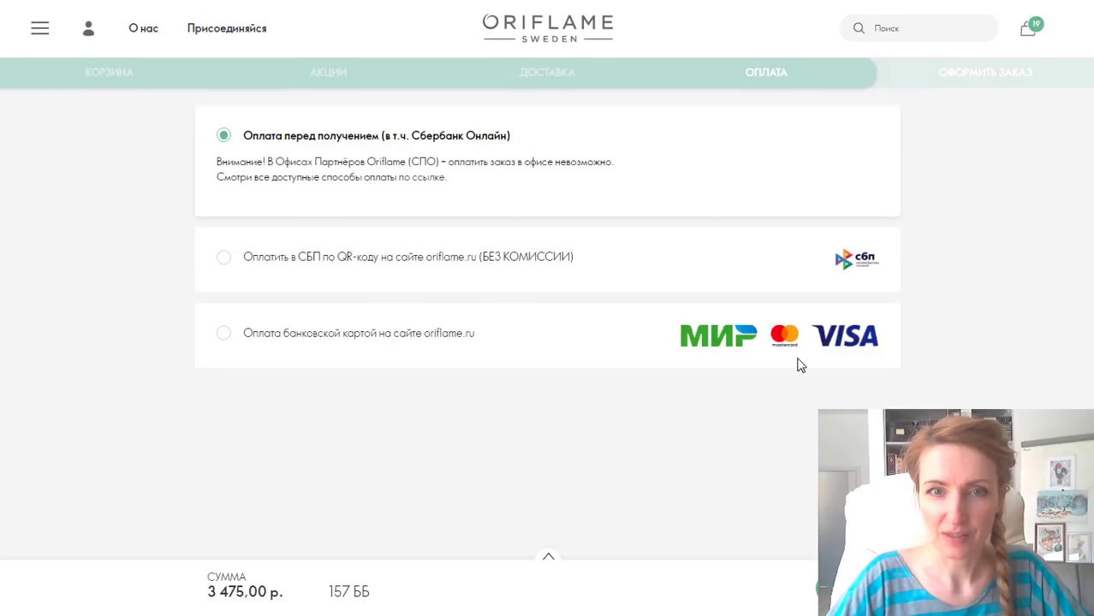
Open the order summary and examine the amount due, discount, bonus points and balance
click(989, 73)
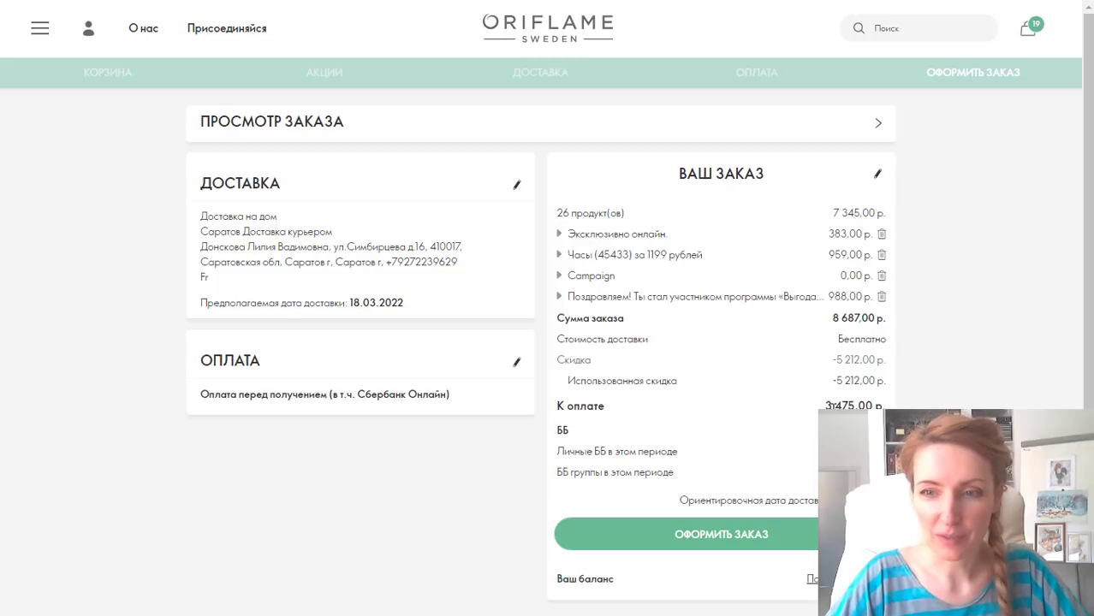
drag(822, 406, 876, 406)
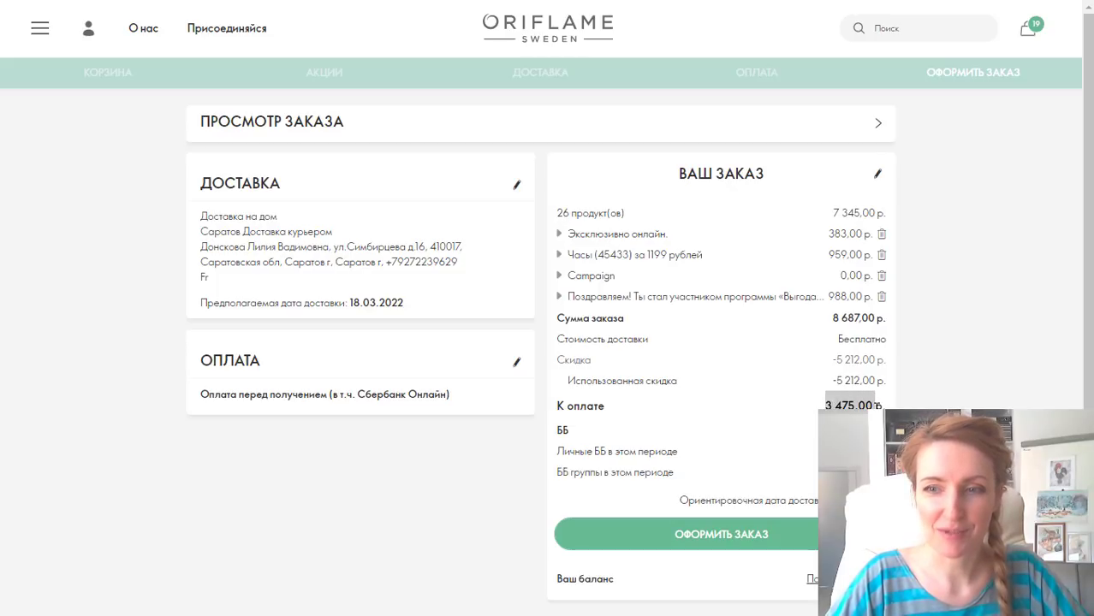
scroll(876, 405, down, 1)
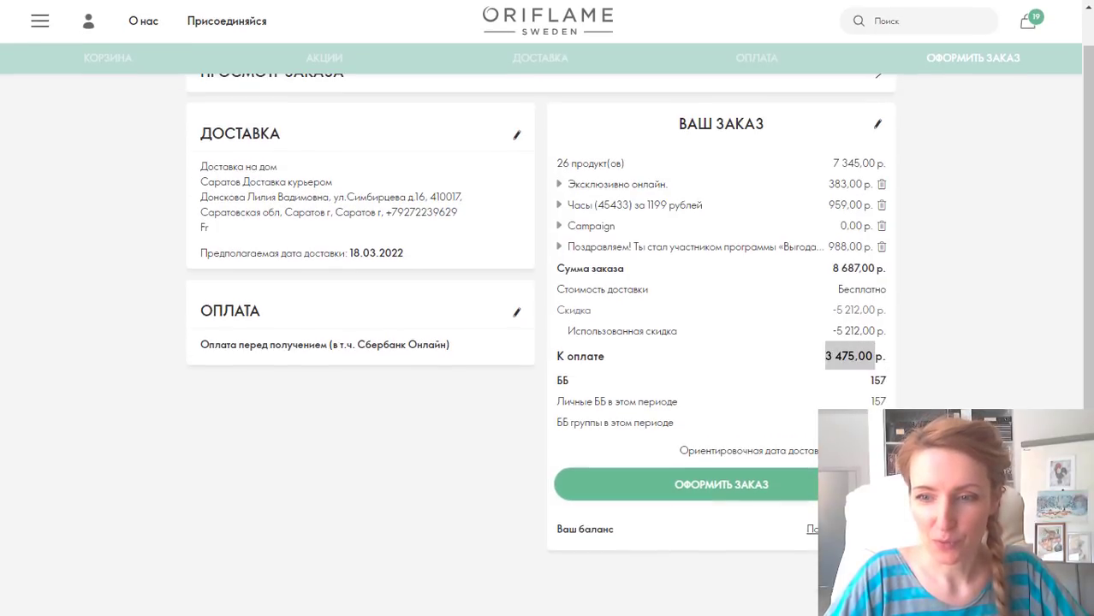
scroll(640, 342, down, 2)
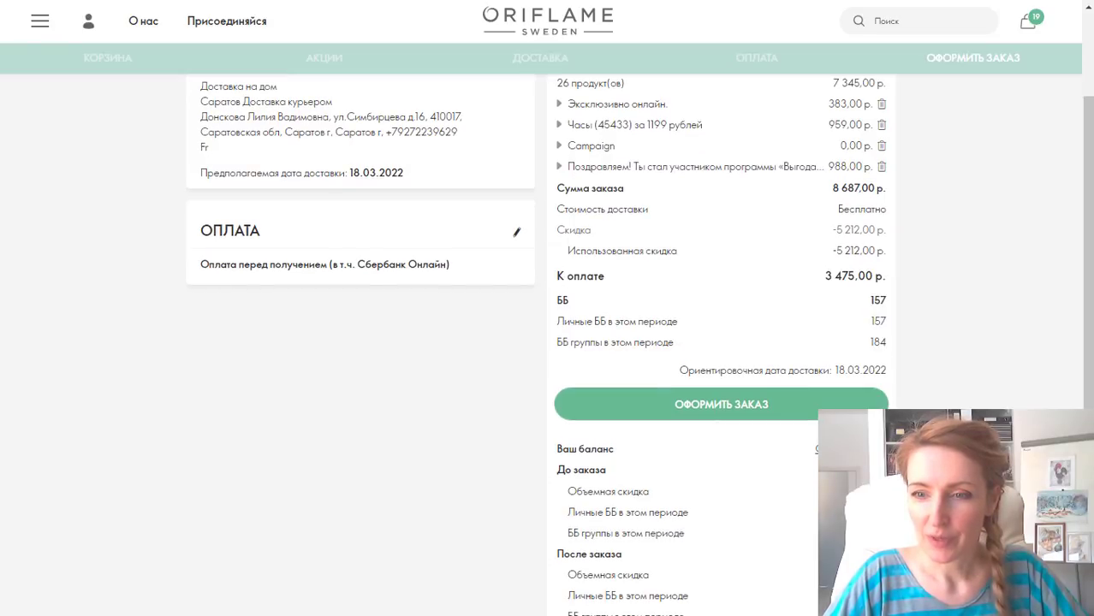
scroll(844, 310, up, 2)
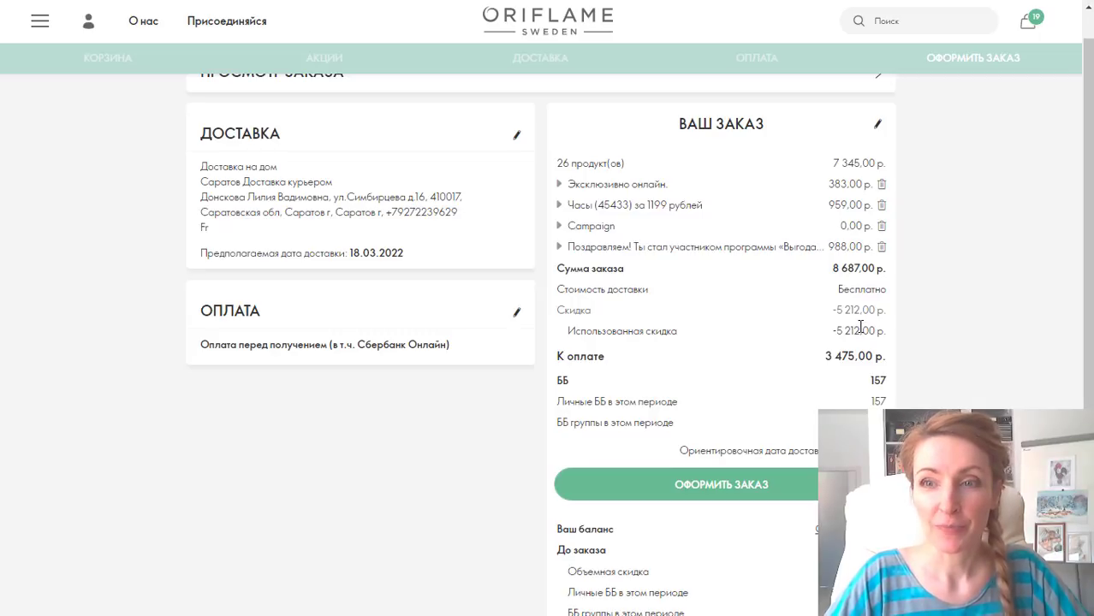
scroll(571, 237, down, 2)
scroll(474, 176, up, 3)
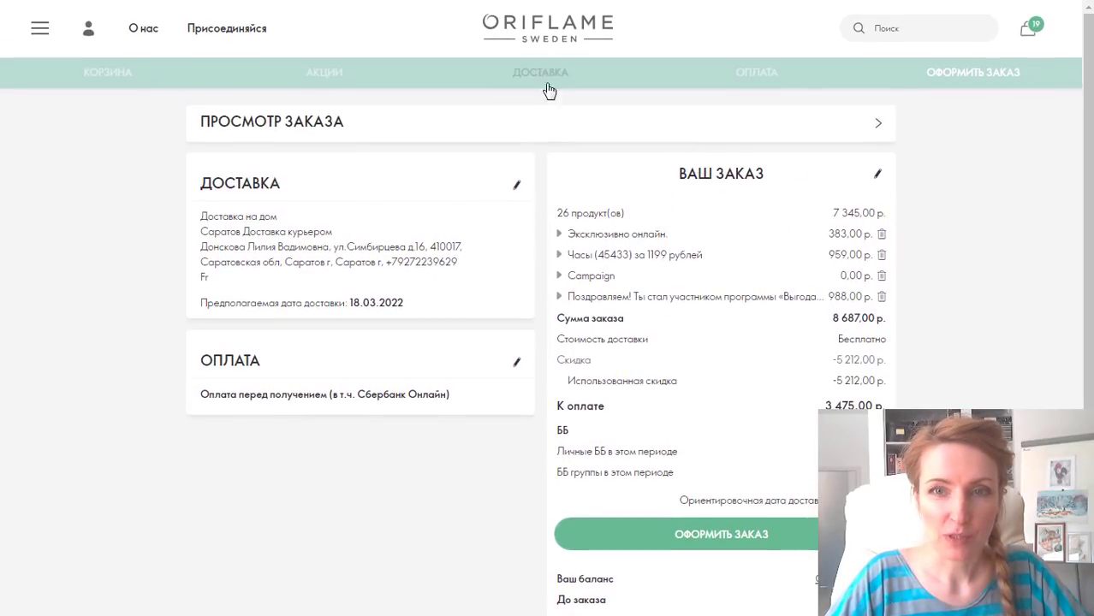
Switch the delivery method to pickup point collection and filter the points by type "Партнёрский офис"
click(545, 76)
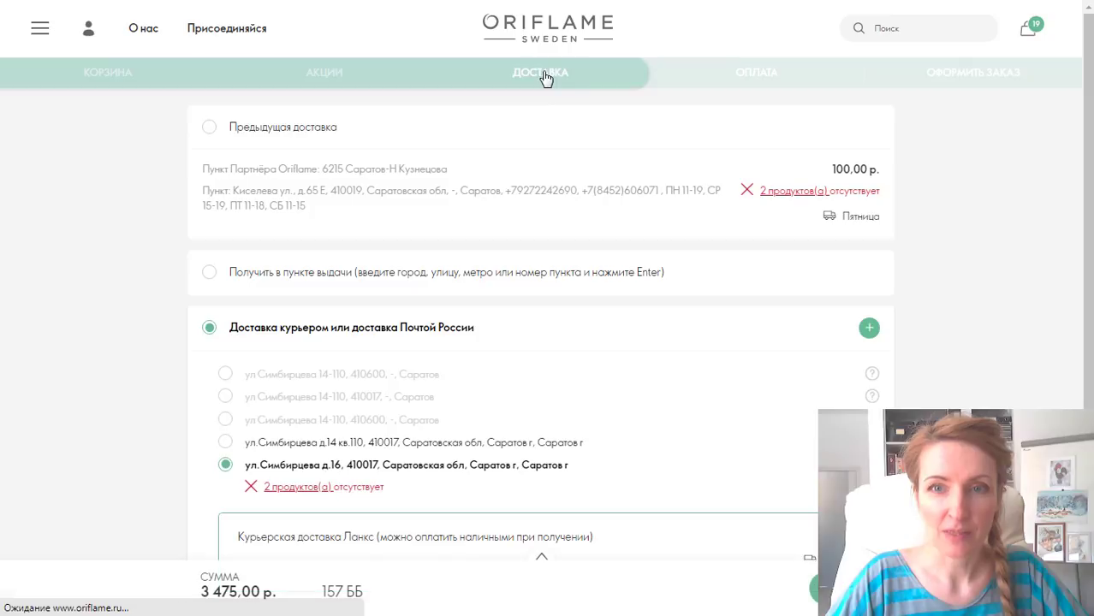
click(209, 274)
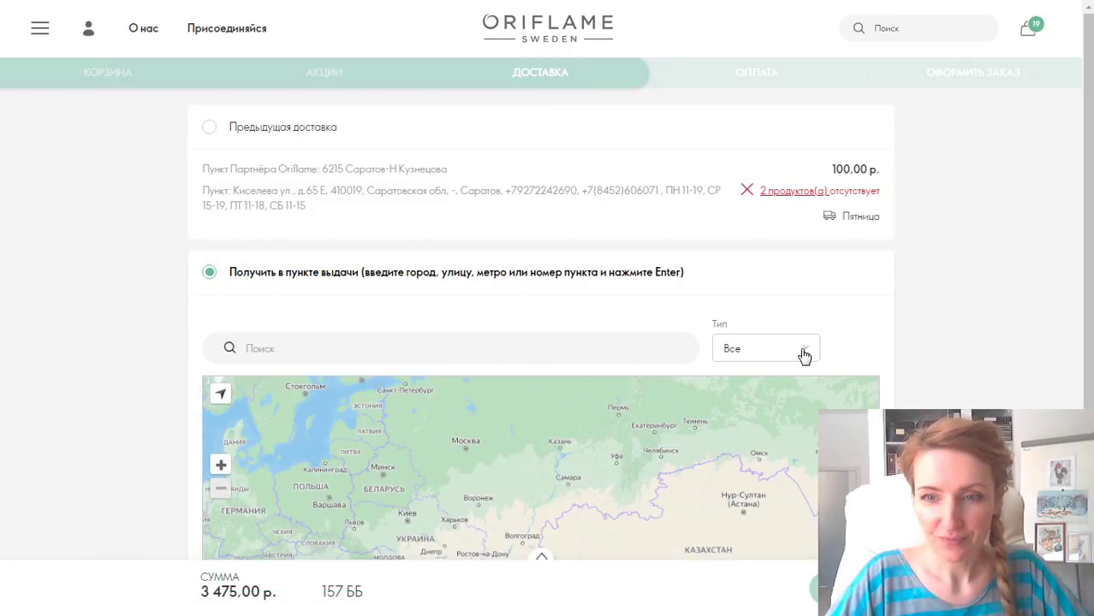
click(804, 356)
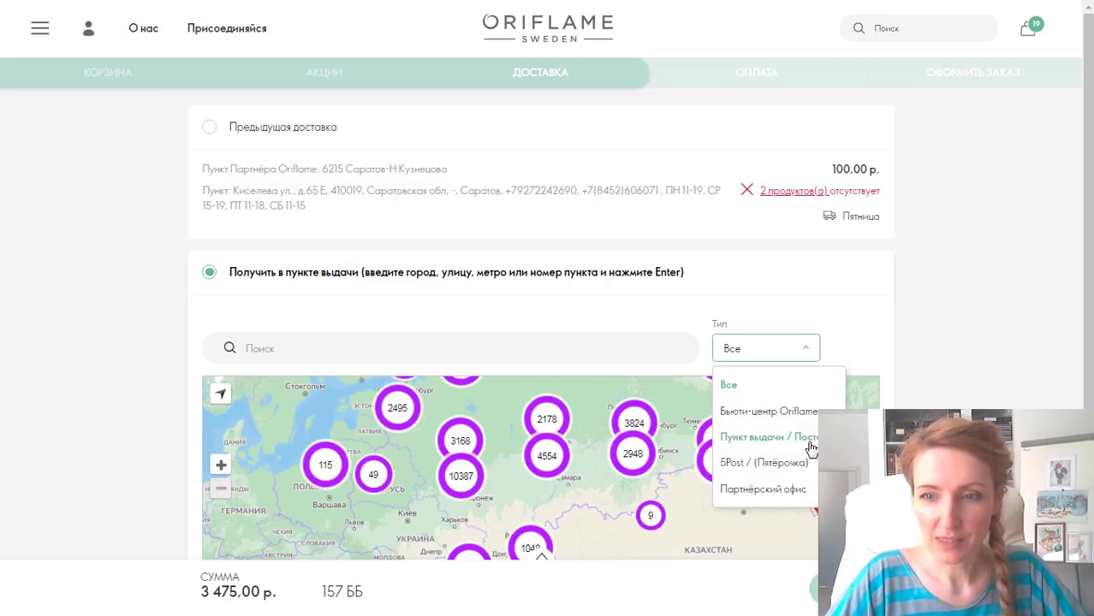
click(764, 490)
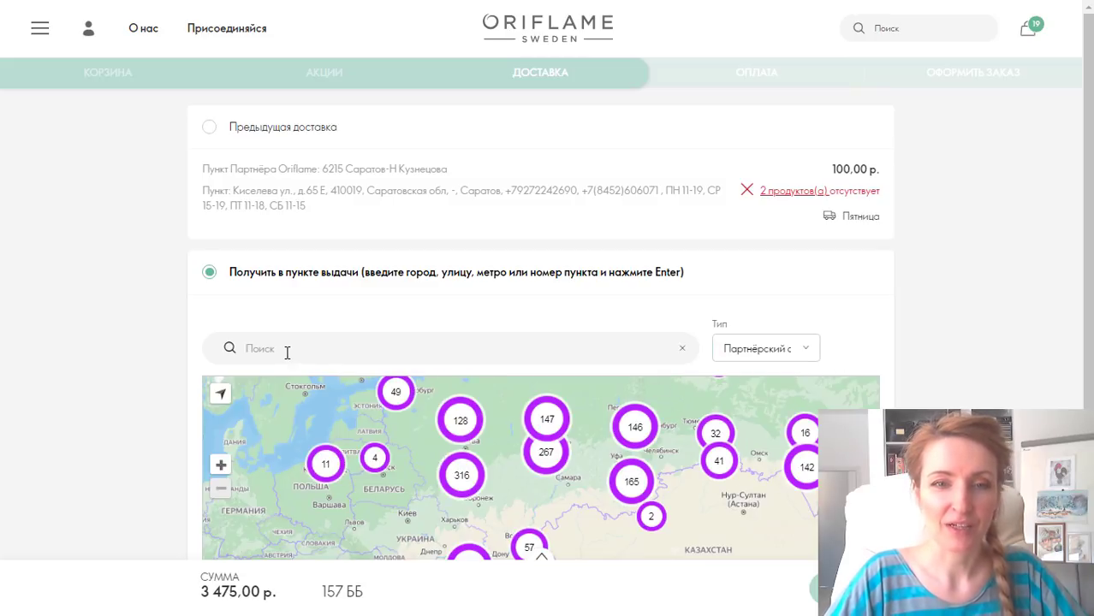
Search the pickup points for "саратов", choose point 6215, and check its delivery details
text(с)
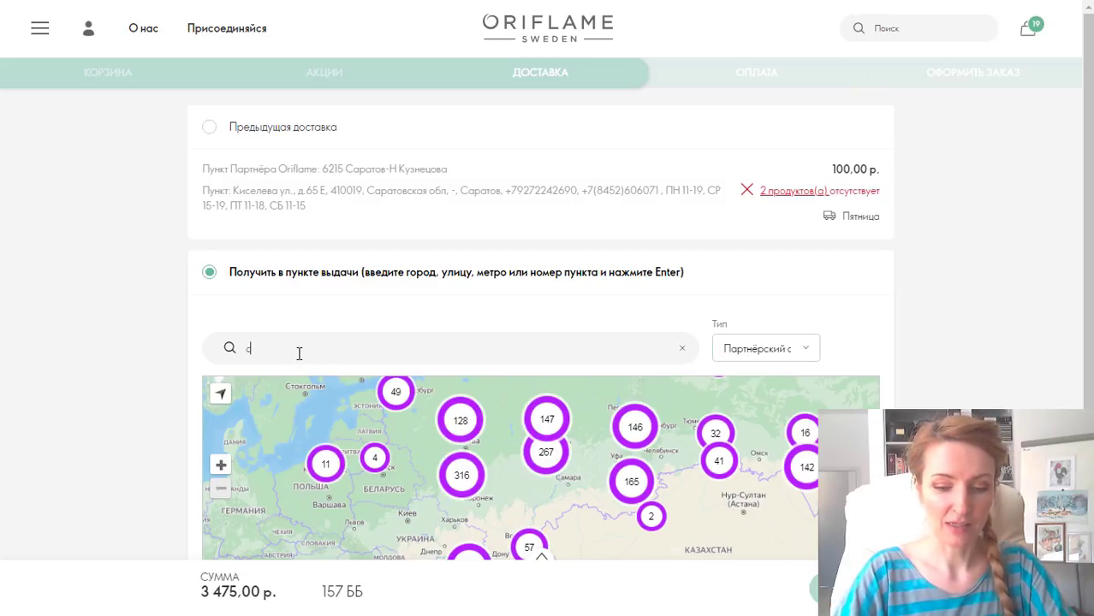
text(аратов)
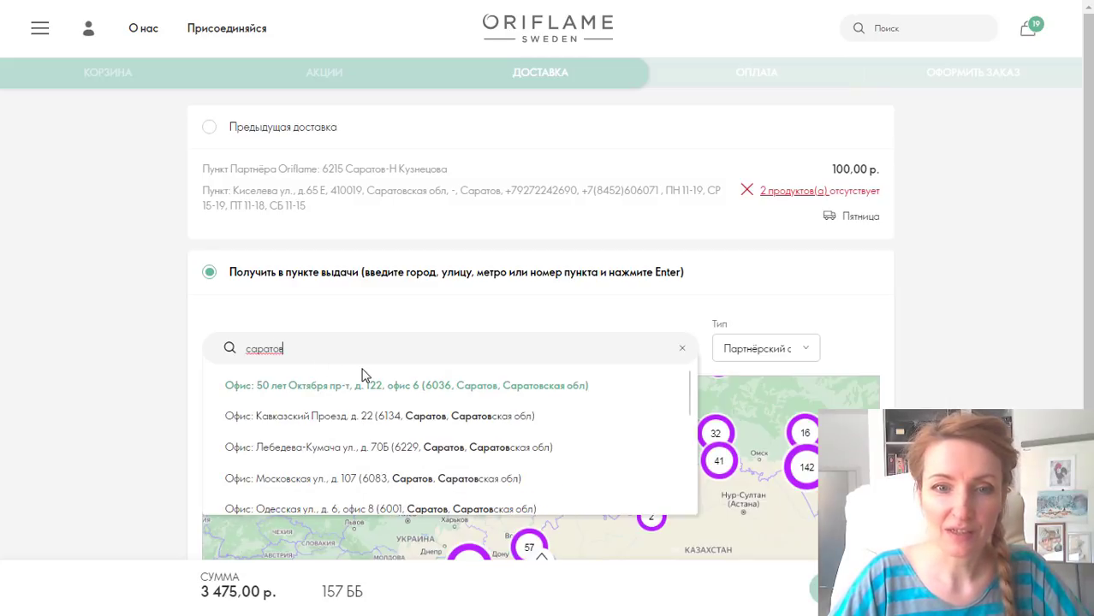
scroll(356, 402, down, 1)
scroll(356, 402, down, 6)
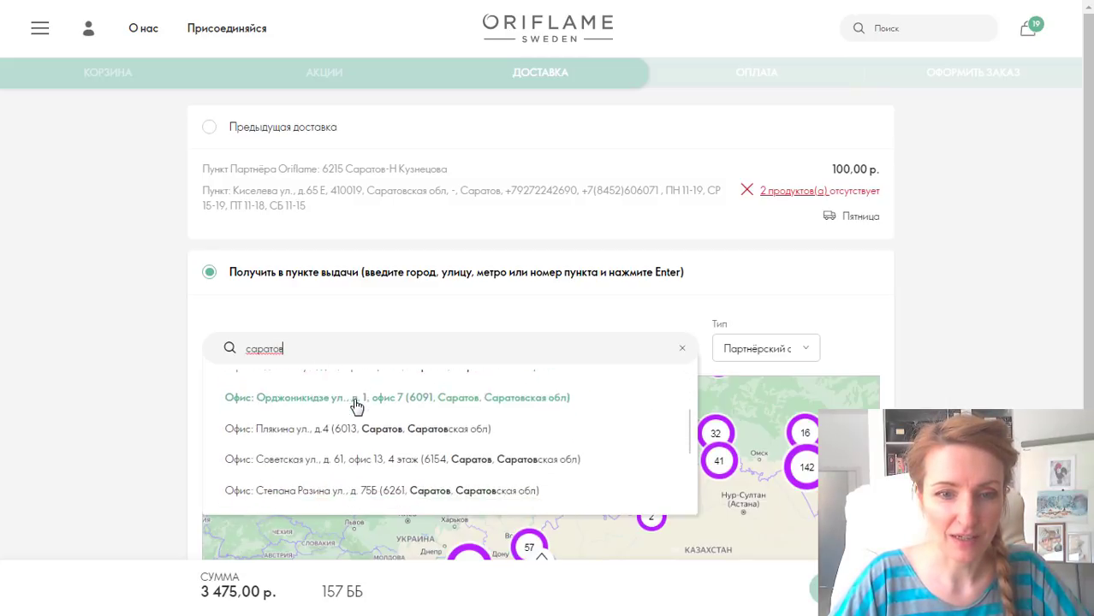
scroll(356, 405, down, 1)
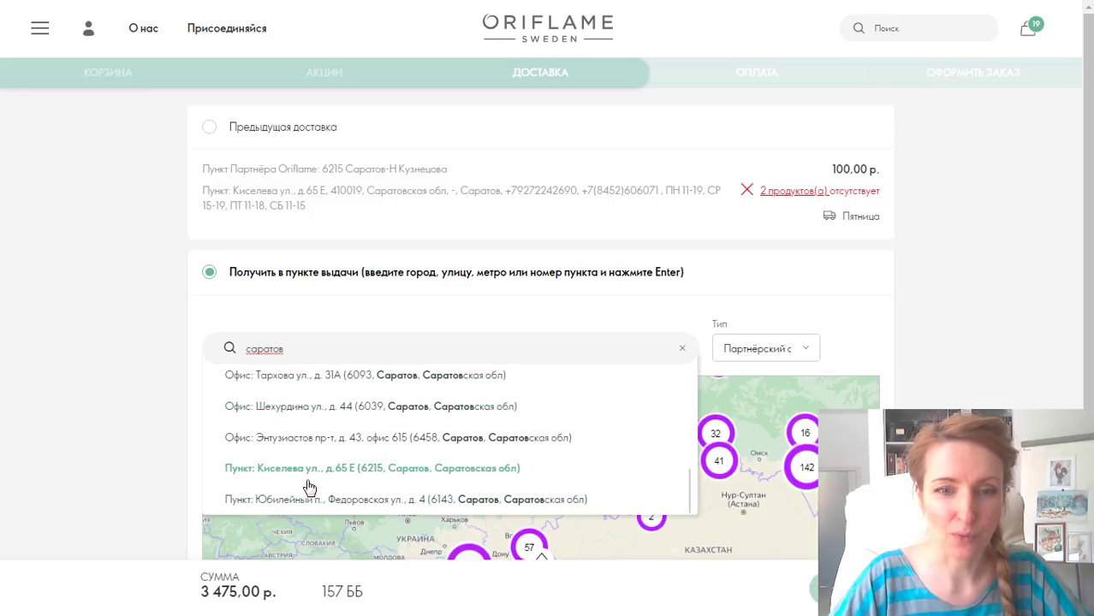
click(329, 467)
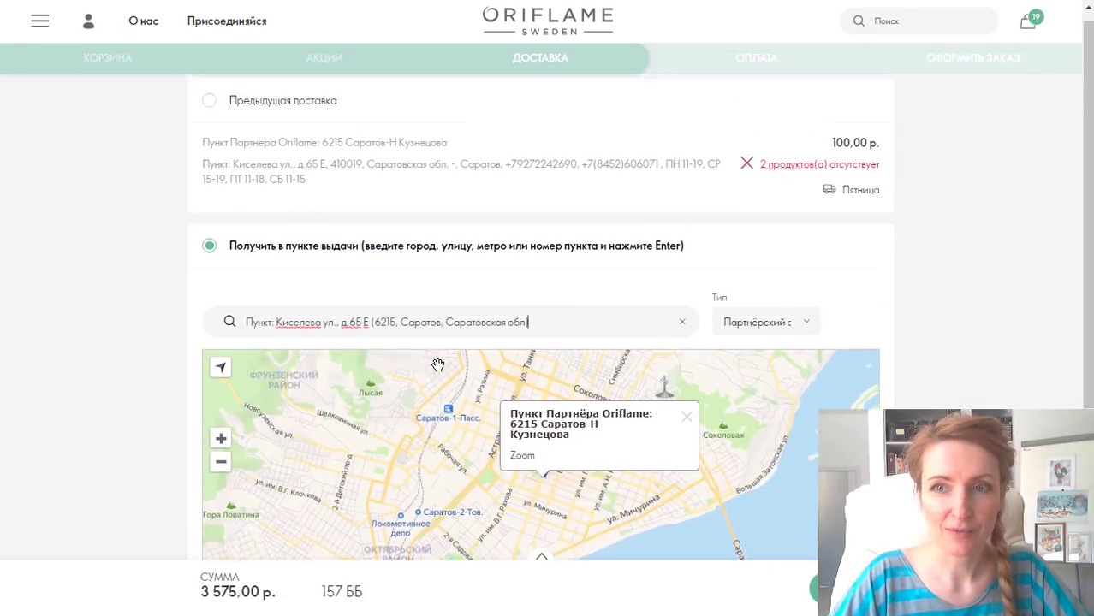
scroll(439, 358, down, 4)
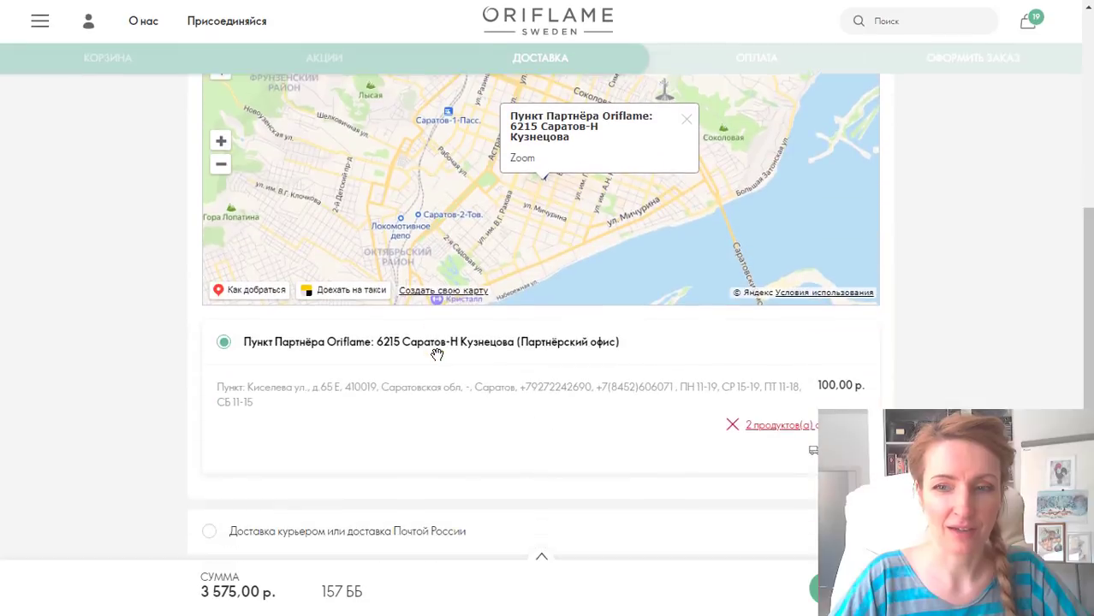
scroll(440, 360, up, 4)
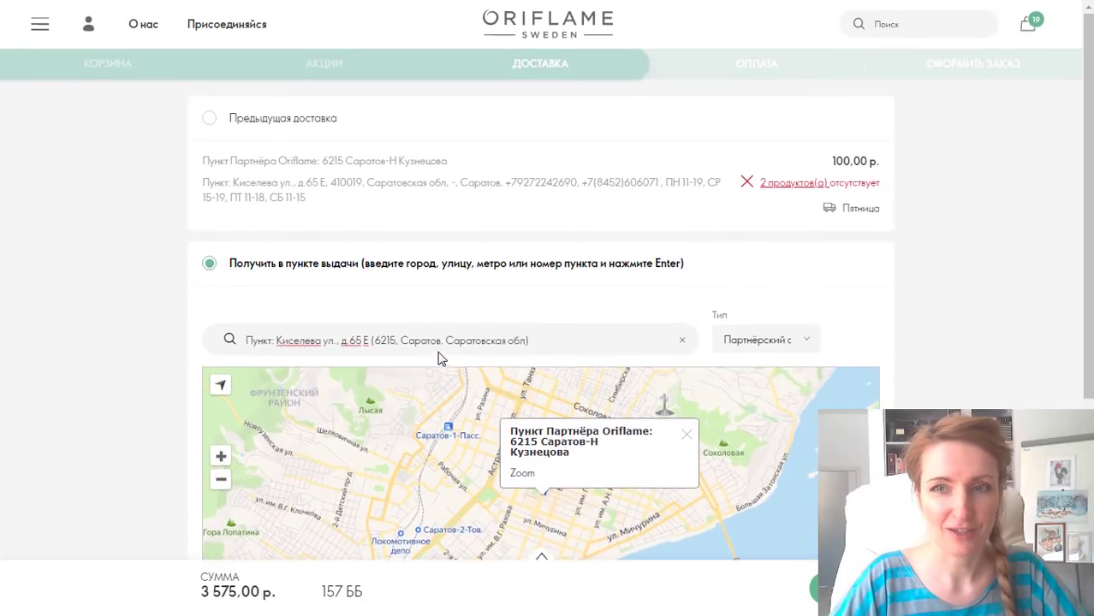
Go to the payment stage and choose payment by bank card on oriflame.ru
click(753, 73)
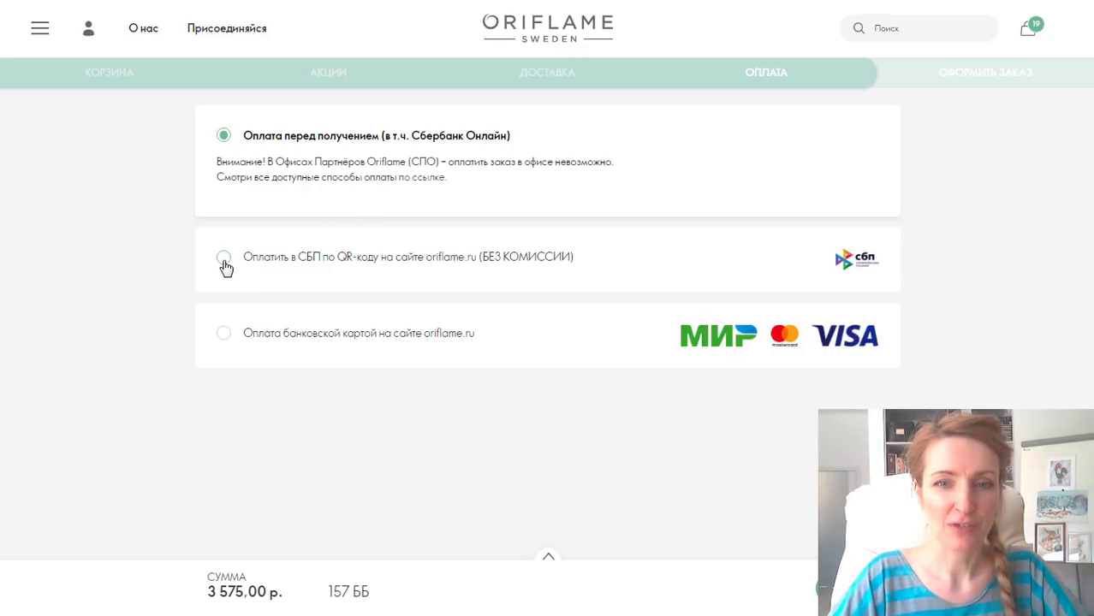
click(223, 334)
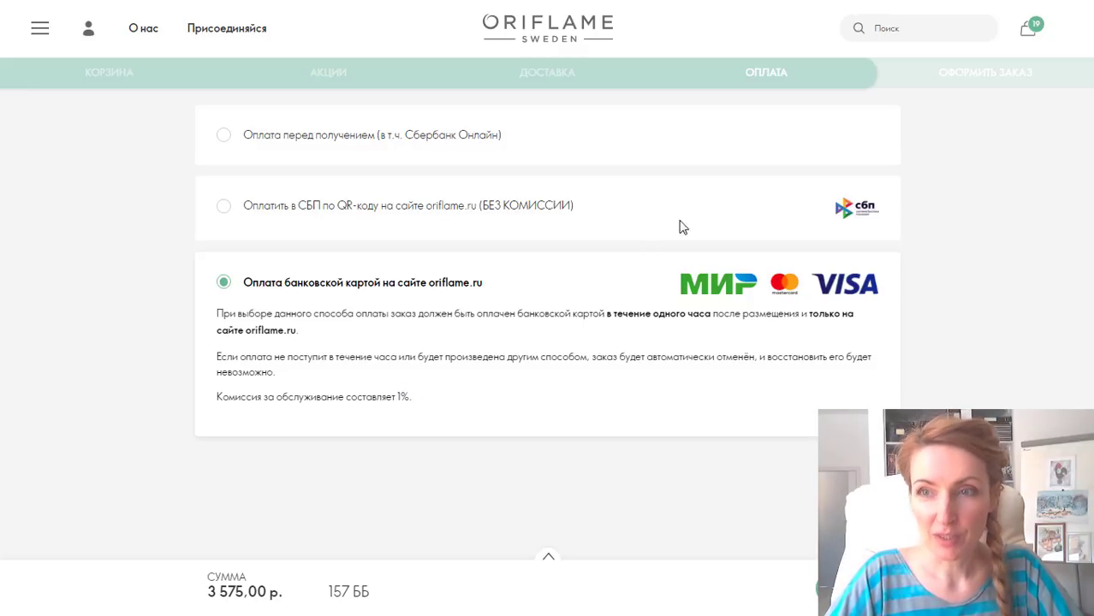
Return to the basket and look over the products in the order
click(101, 79)
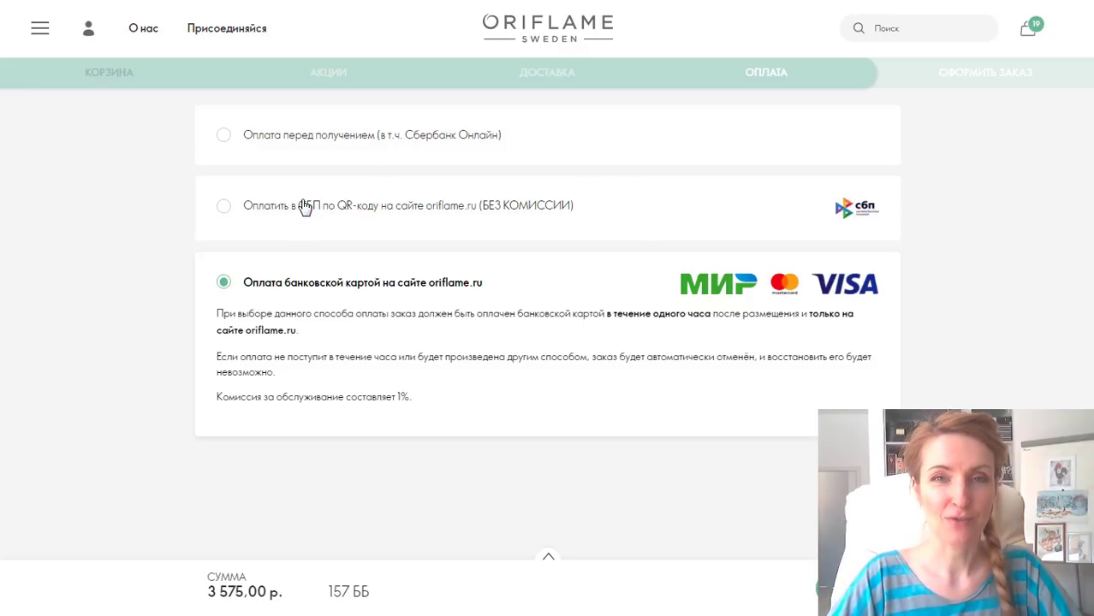
scroll(488, 280, down, 4)
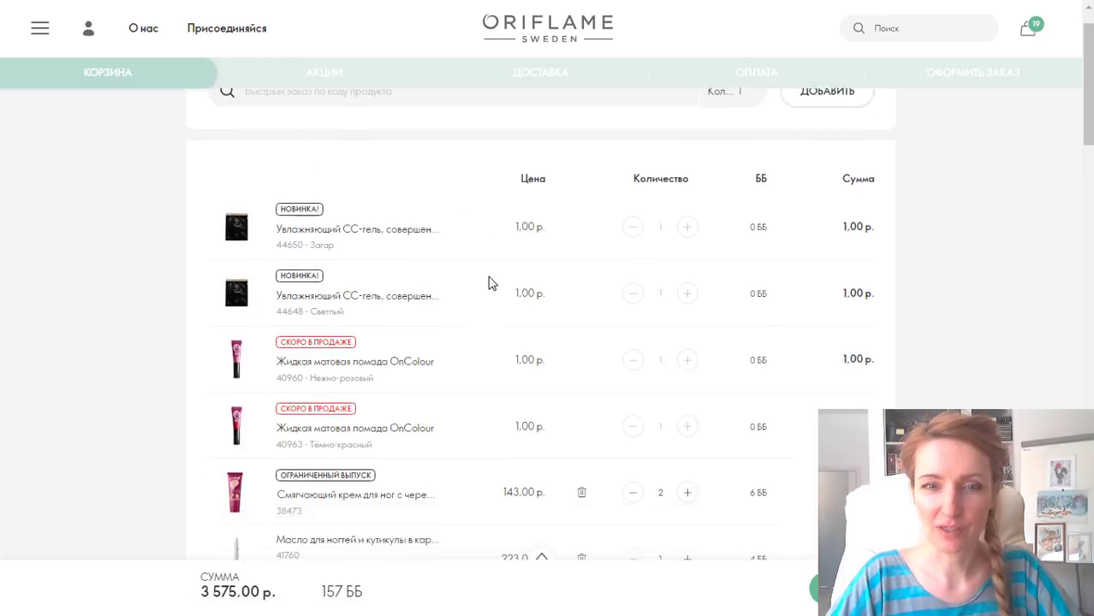
scroll(489, 283, down, 1)
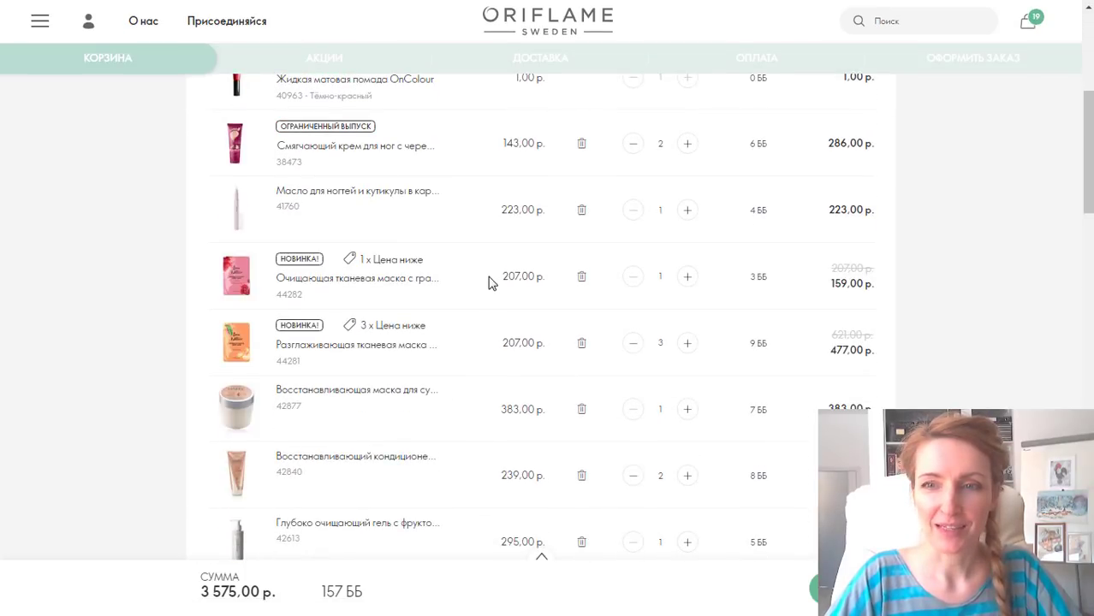
scroll(491, 284, down, 1)
scroll(491, 283, up, 3)
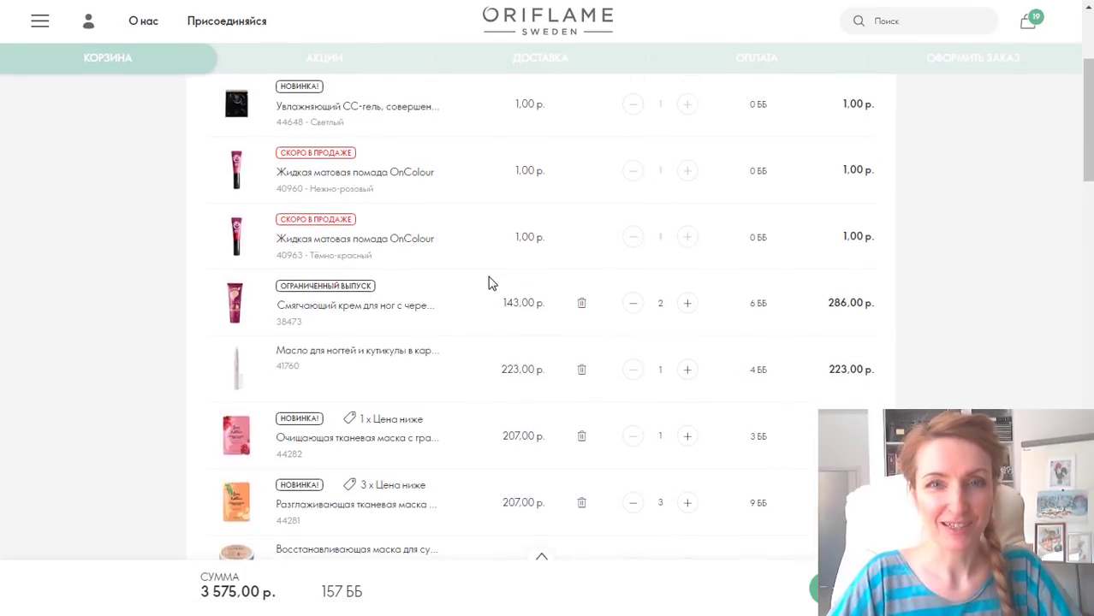